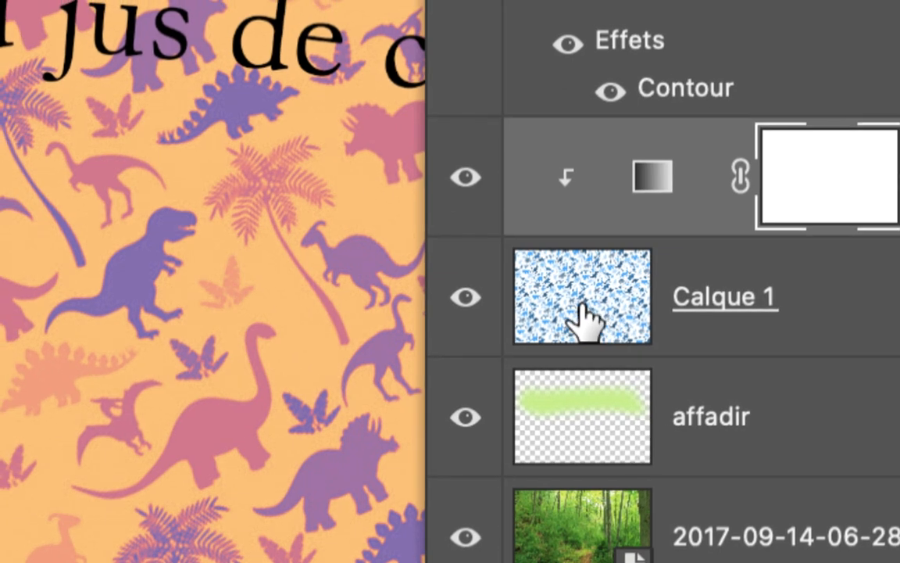
# - Select the Calque 1 layer, then narrow and move the Layers panel and reposition the toolbar around the image
pyautogui.click(582, 321)
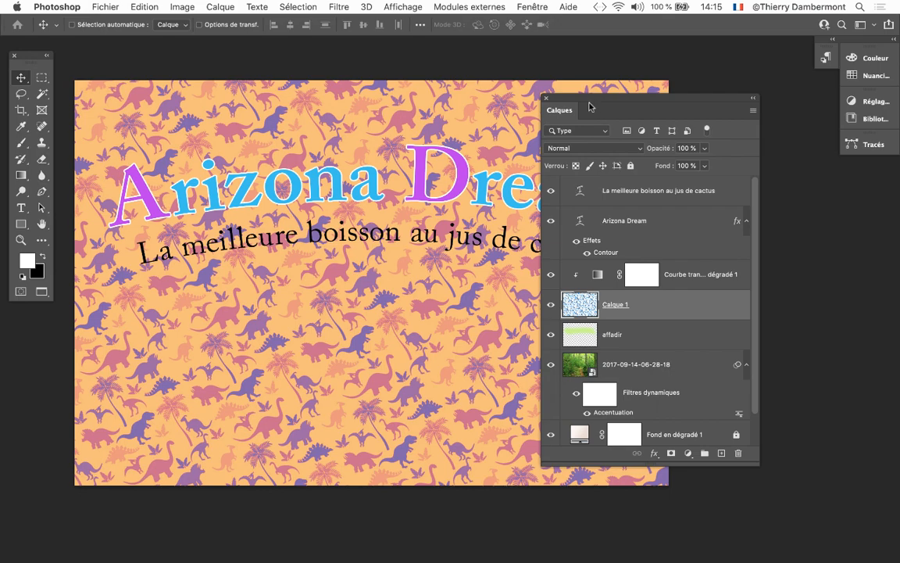
pyautogui.moveTo(591, 107); pyautogui.dragTo(674, 99)
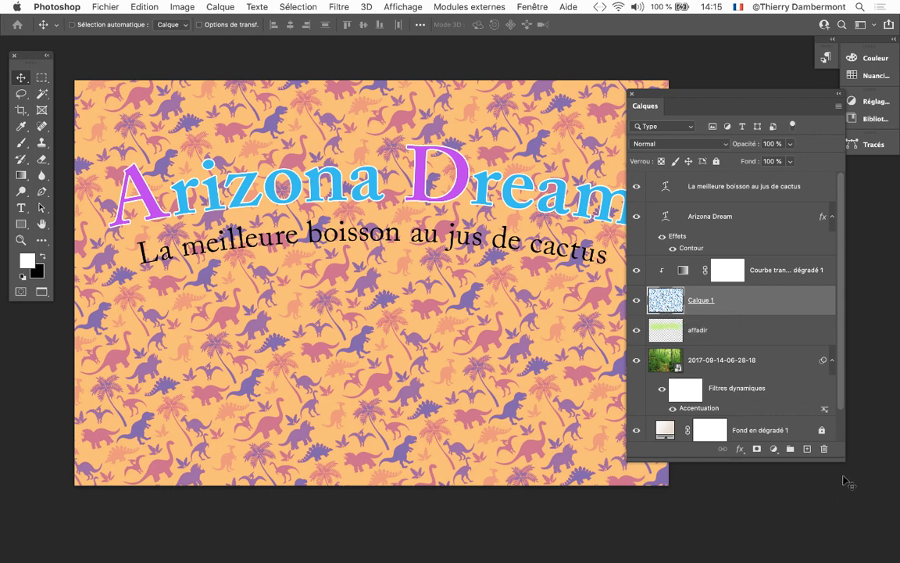
pyautogui.moveTo(840, 458); pyautogui.dragTo(793, 470)
pyautogui.moveTo(658, 95); pyautogui.dragTo(726, 89)
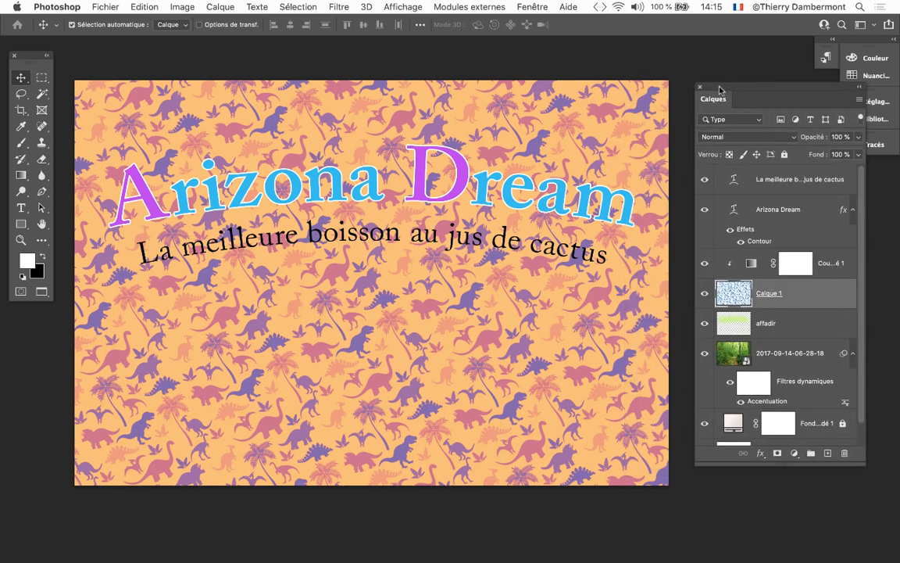
pyautogui.moveTo(28, 53); pyautogui.dragTo(41, 65)
# - Draw a rectangular selection spanning the full width of the image and covering its lower part beneath the slogan
pyautogui.click(55, 91)
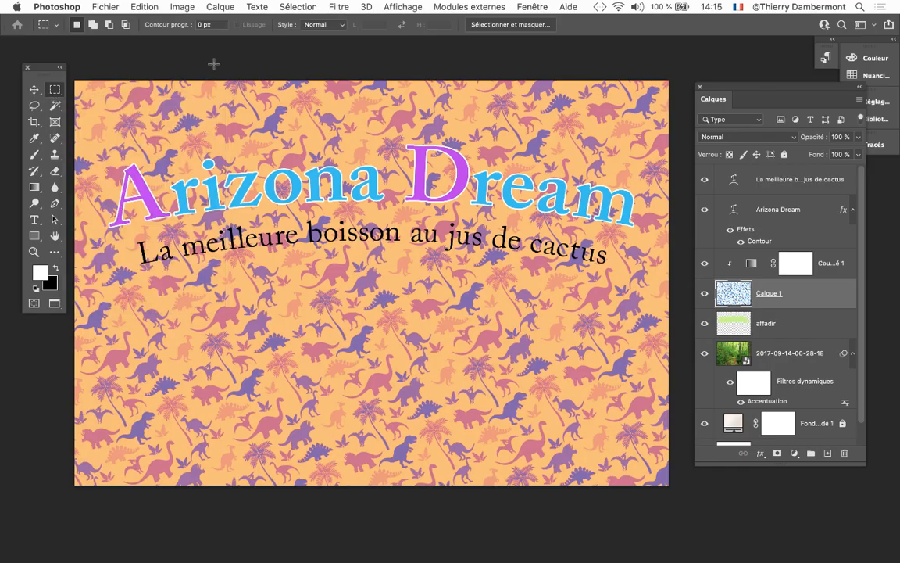
pyautogui.scroll(-4, 278, 217)
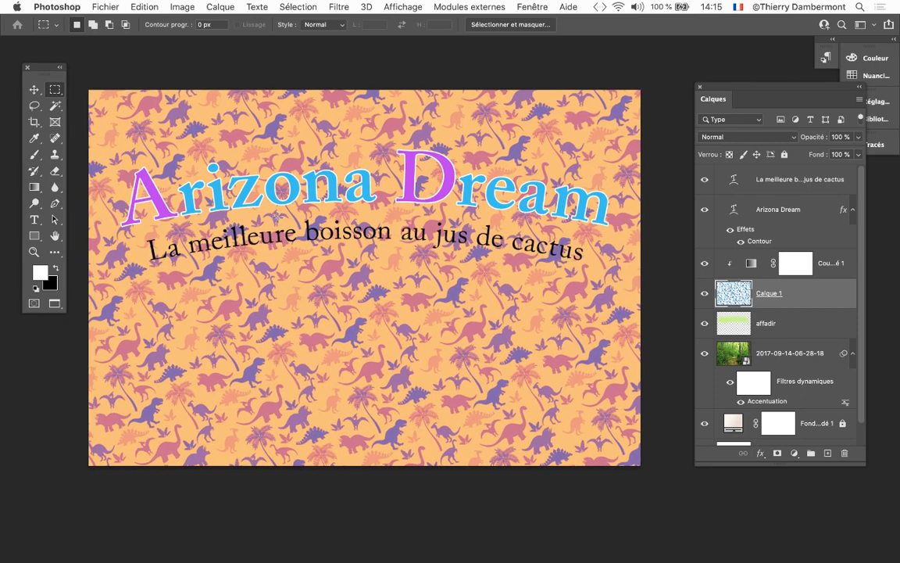
pyautogui.scroll(-1, 276, 217)
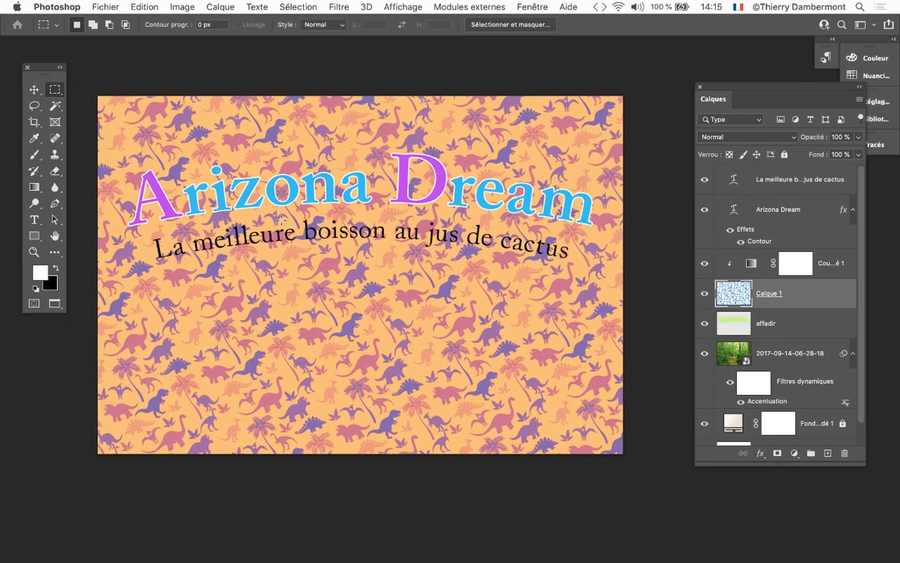
pyautogui.scroll(-2, 281, 218)
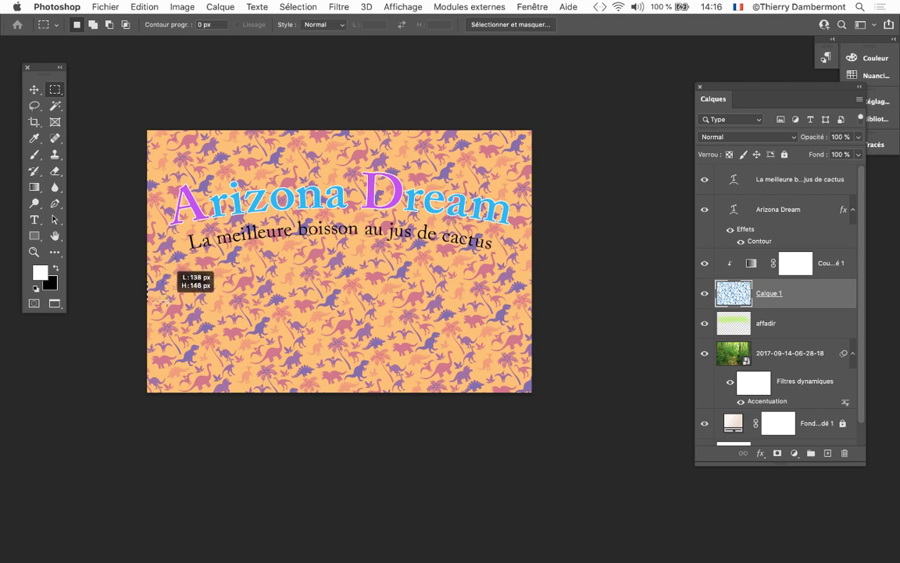
pyautogui.moveTo(225, 322); pyautogui.dragTo(545, 405)
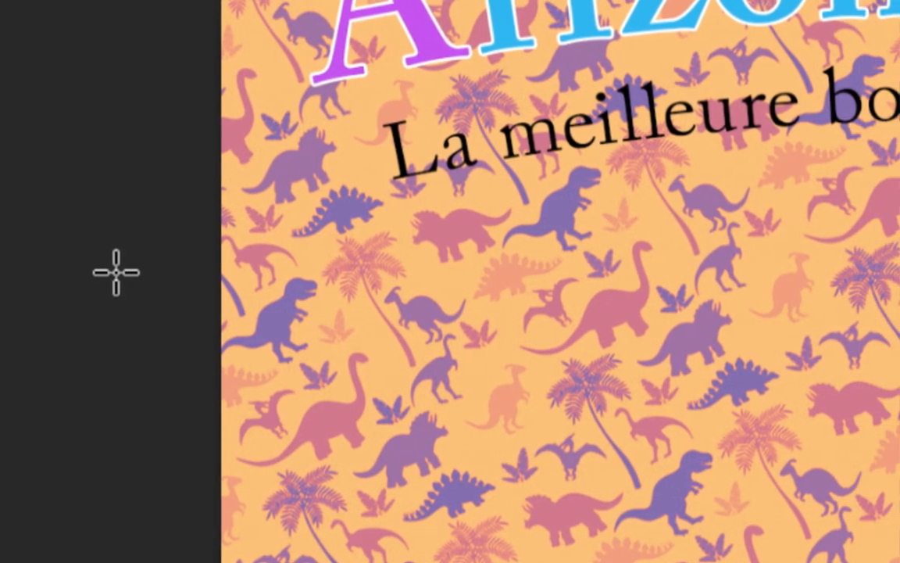
pyautogui.moveTo(134, 272); pyautogui.dragTo(474, 386)
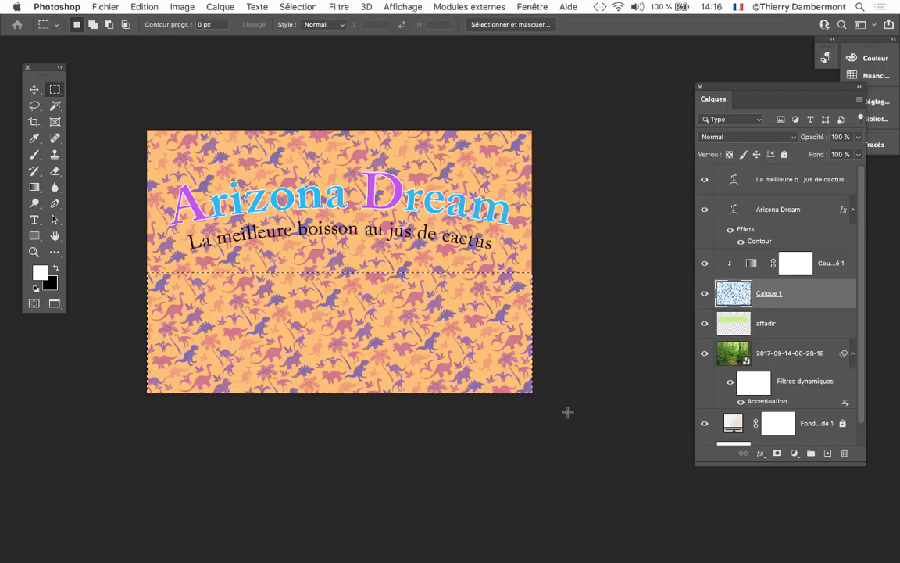
pyautogui.scroll(-3, 271, 356)
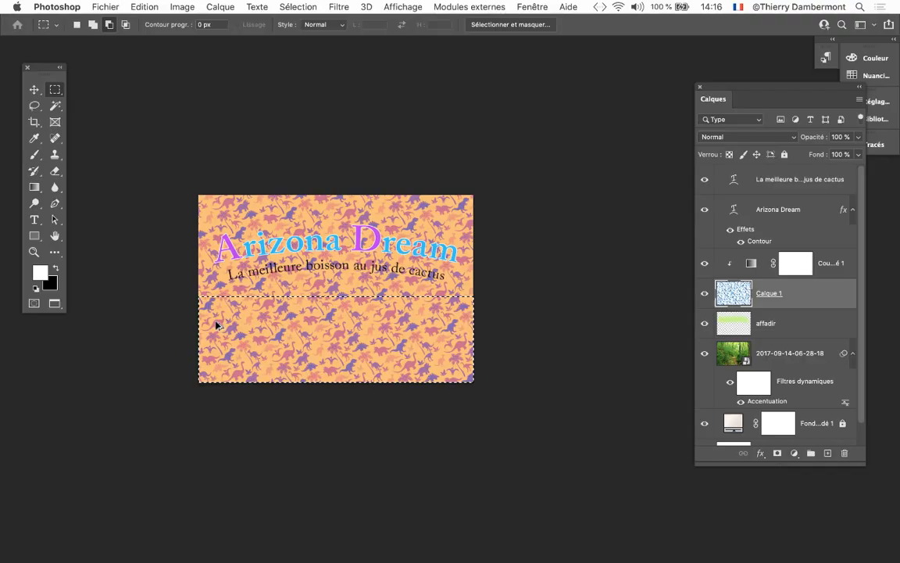
pyautogui.press('super+plus')
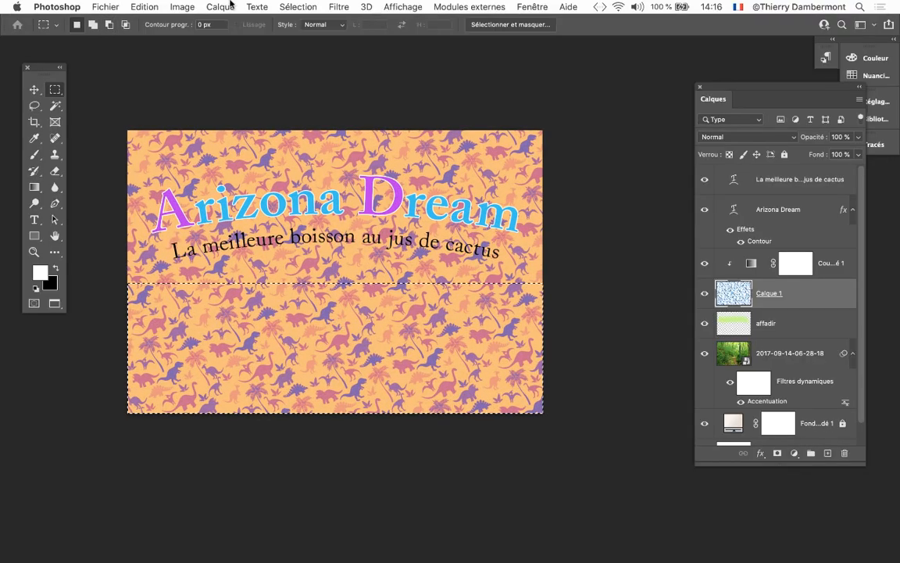
# - Transform the selection by lowering its upper edge slightly further below the slogan
pyautogui.click(297, 6)
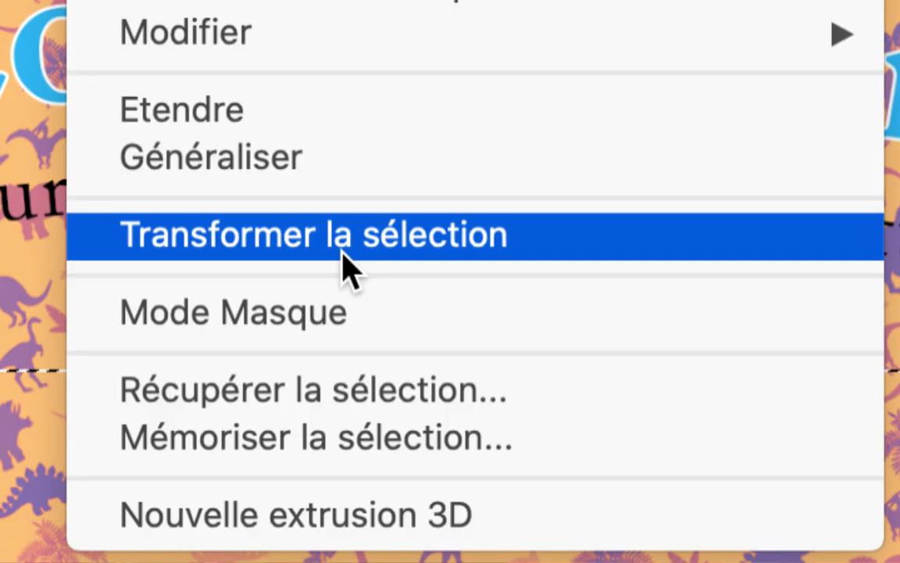
pyautogui.click(342, 250)
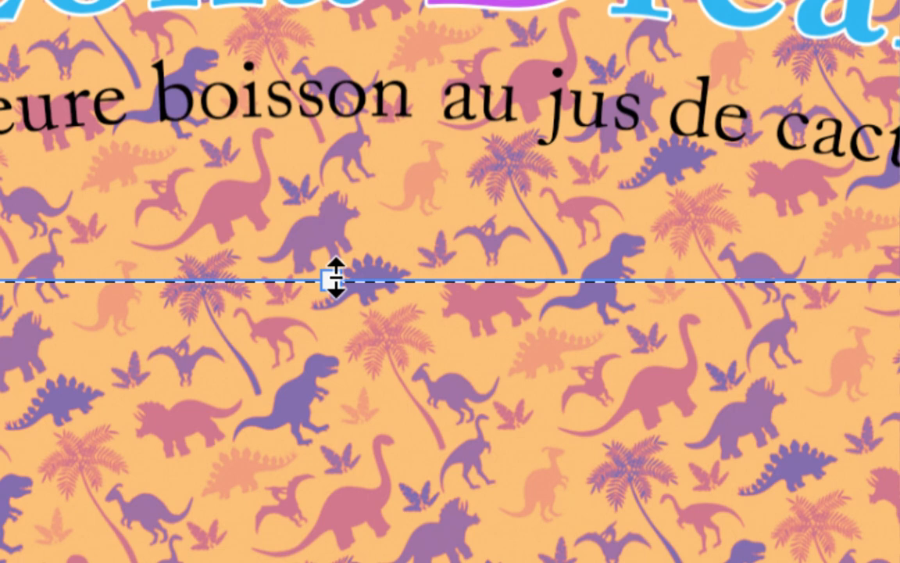
pyautogui.moveTo(310, 369); pyautogui.dragTo(310, 310)
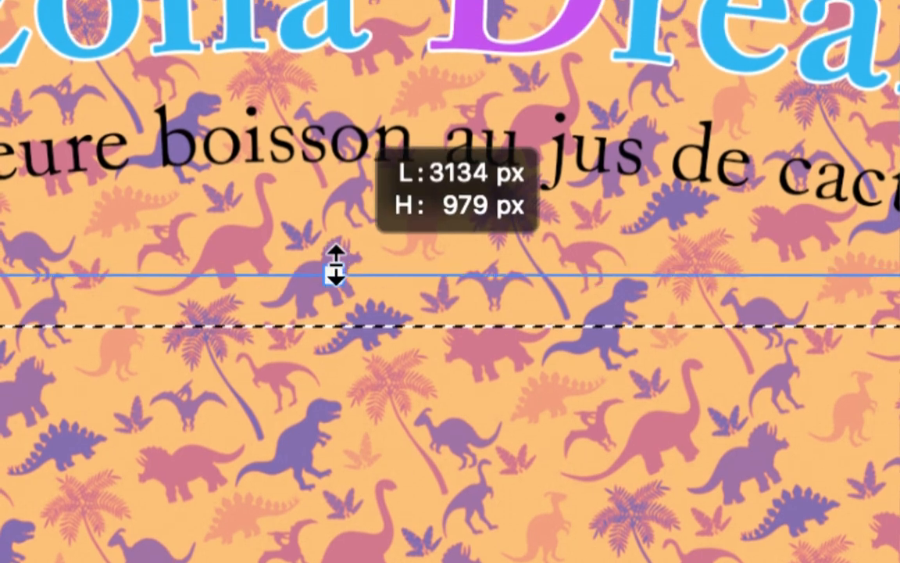
pyautogui.moveTo(336, 264); pyautogui.dragTo(336, 434)
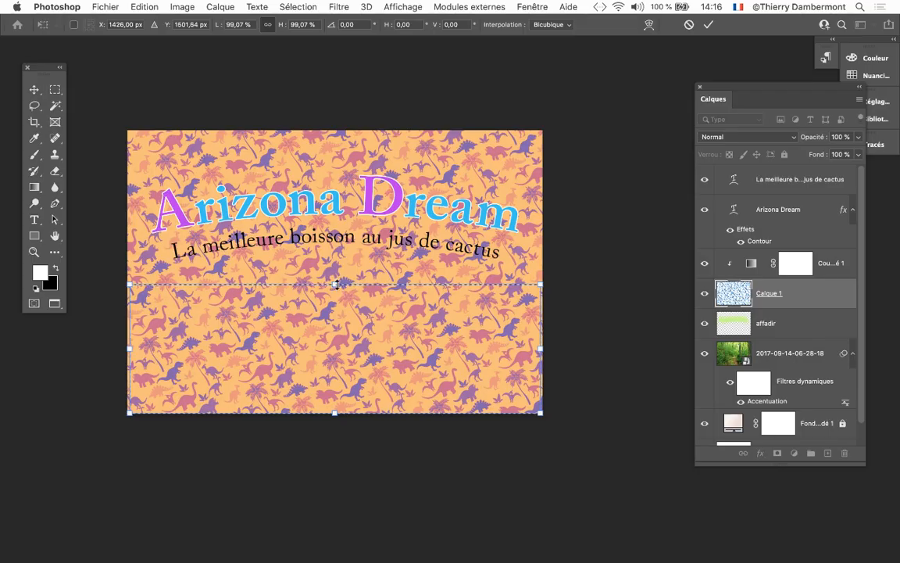
pyautogui.moveTo(335, 283)
pyautogui.mouseDown()
pyautogui.moveTo(334, 274)
pyautogui.moveTo(334, 284)
pyautogui.mouseUp()
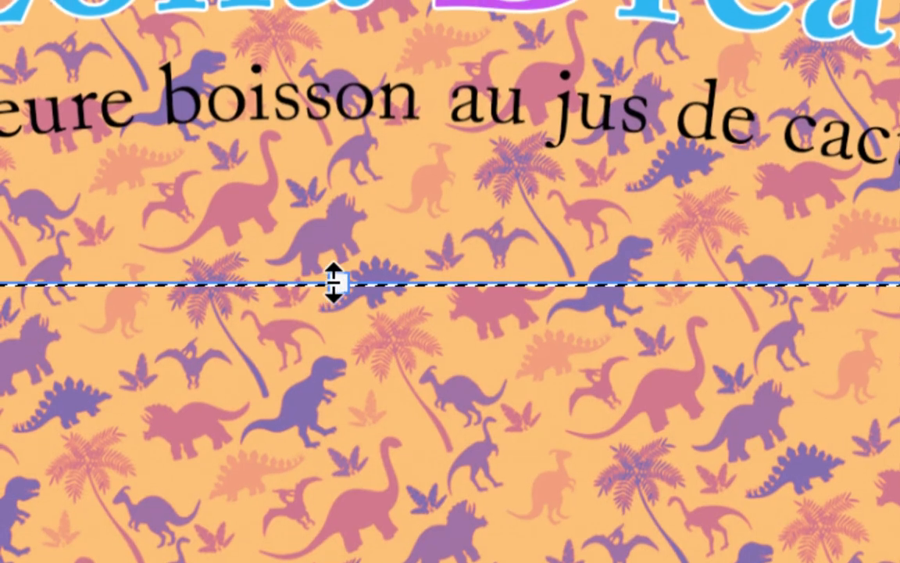
pyautogui.moveTo(333, 283)
pyautogui.mouseDown()
pyautogui.moveTo(335, 271)
pyautogui.moveTo(335, 348)
pyautogui.moveTo(336, 281)
pyautogui.moveTo(335, 344)
pyautogui.moveTo(335, 291)
pyautogui.mouseUp()
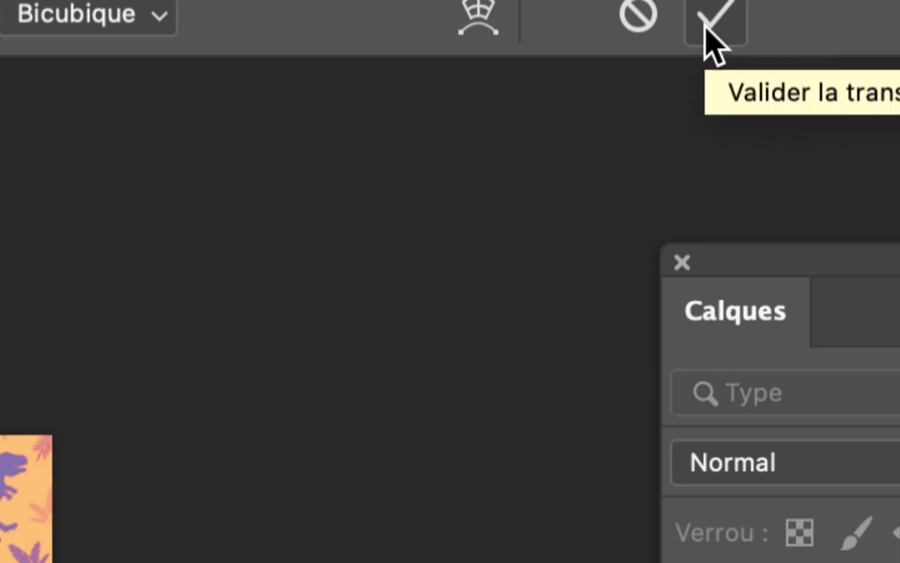
pyautogui.click(706, 28)
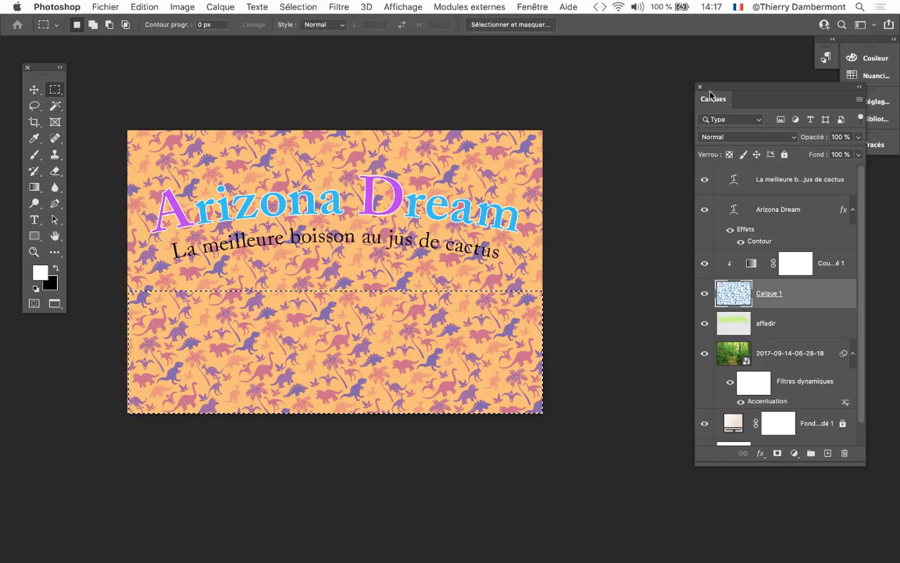
# - Move the Layers panel close to the image and lengthen it to fit the whole layer stack
pyautogui.moveTo(714, 89); pyautogui.dragTo(600, 60)
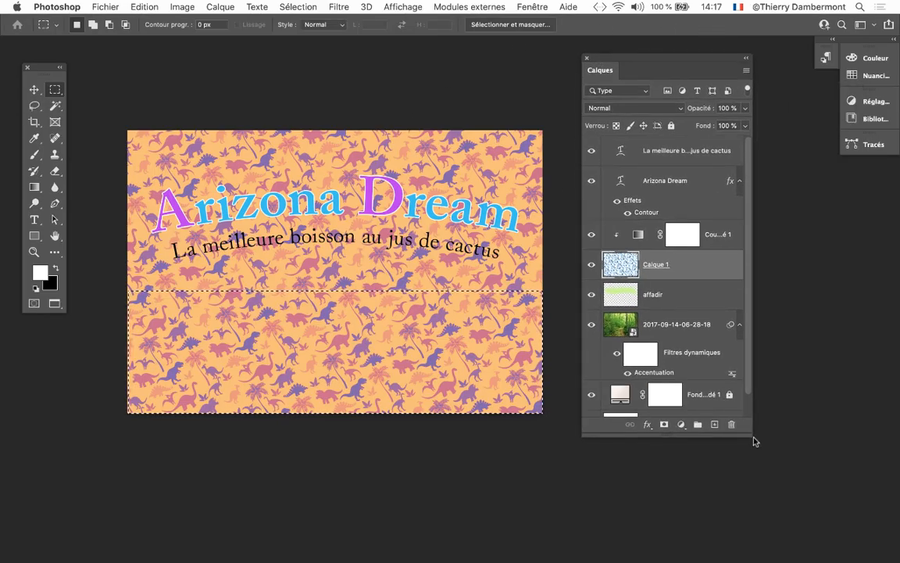
pyautogui.moveTo(749, 432); pyautogui.dragTo(757, 474)
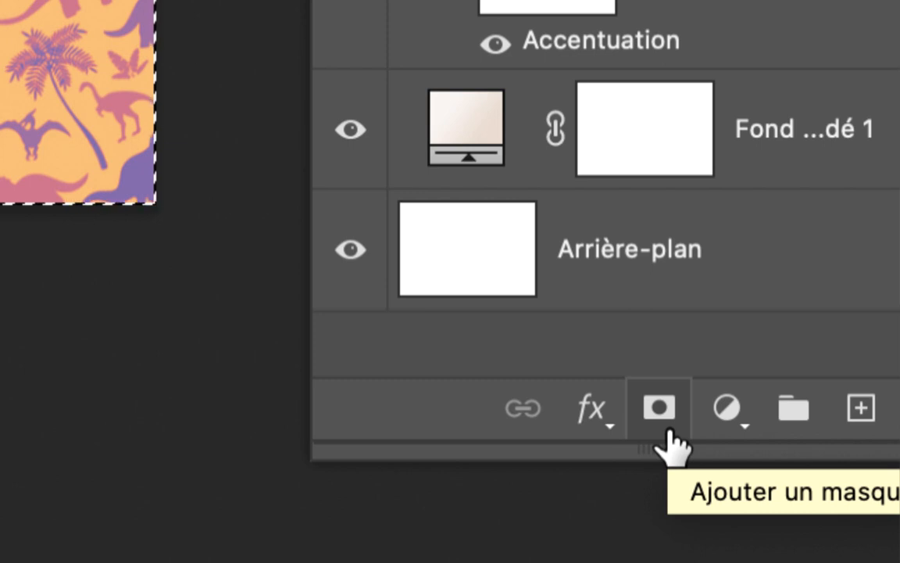
# - Try masks on Calque 1 that alternately reveal and hide the selected lower area, undoing each one
pyautogui.click(667, 432)
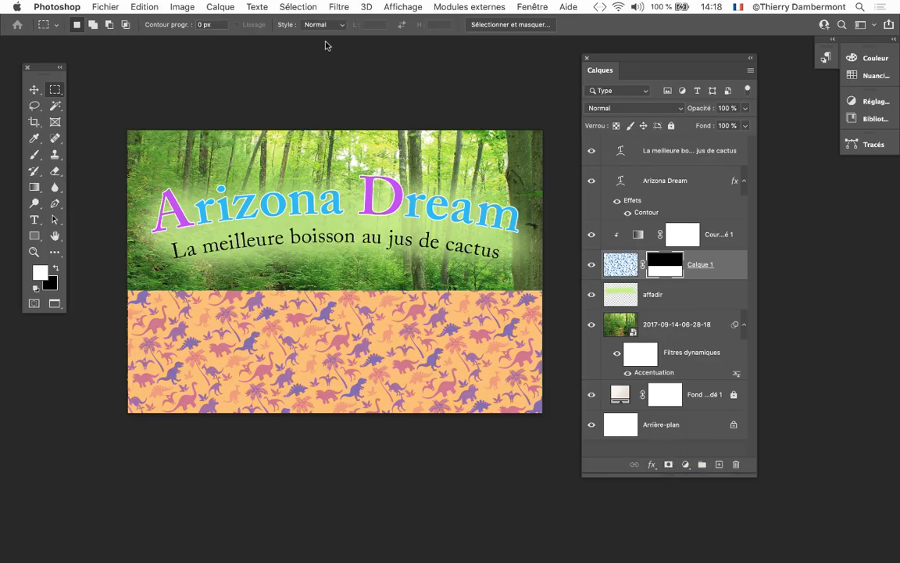
pyautogui.click(163, 7)
pyautogui.click(196, 20)
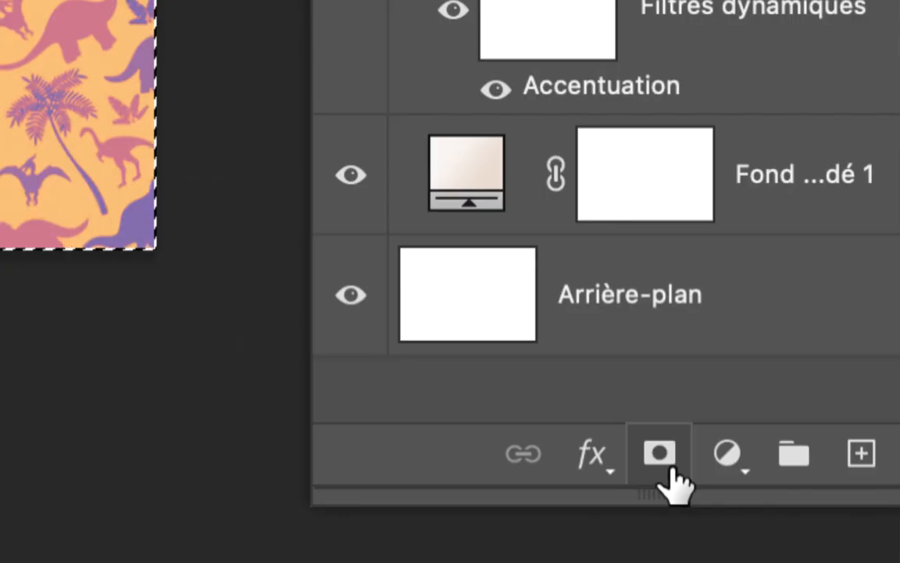
pyautogui.click(669, 469)
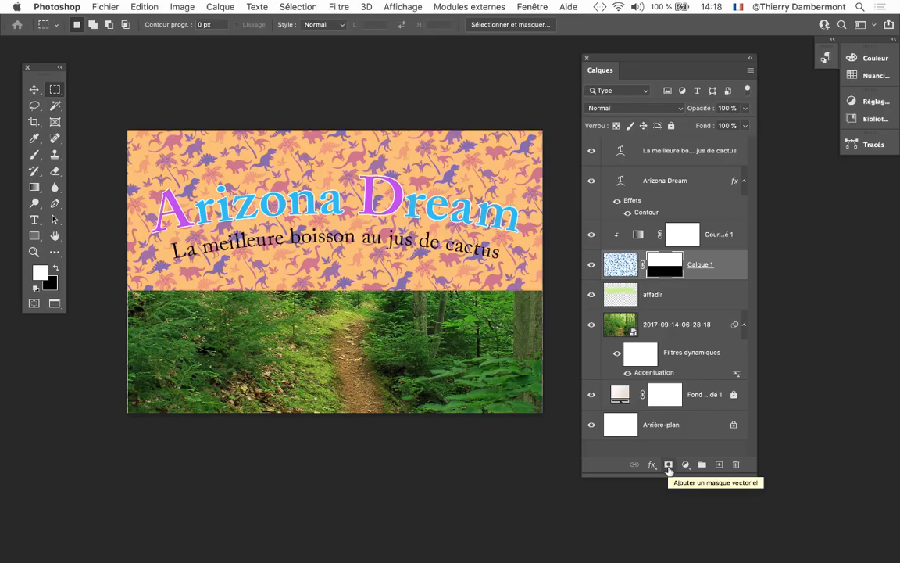
pyautogui.press('super+z')
pyautogui.keyDown('alt'); pyautogui.click(668, 465); pyautogui.keyUp('alt')
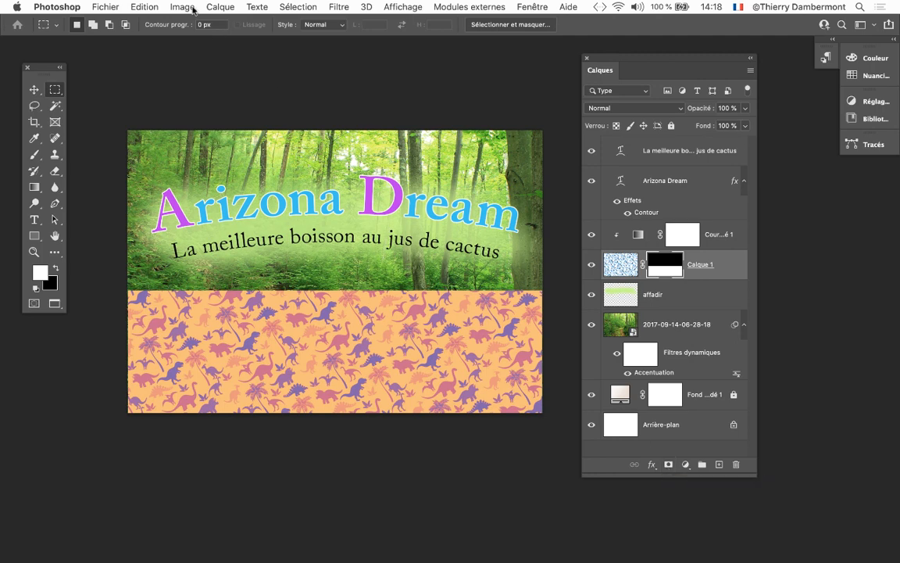
pyautogui.click(138, 7)
pyautogui.click(149, 22)
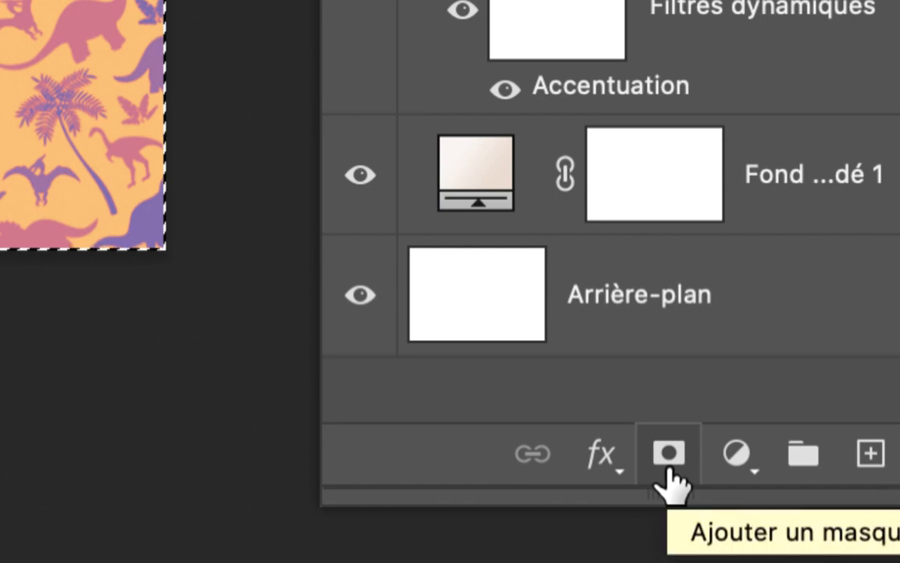
pyautogui.click(666, 467)
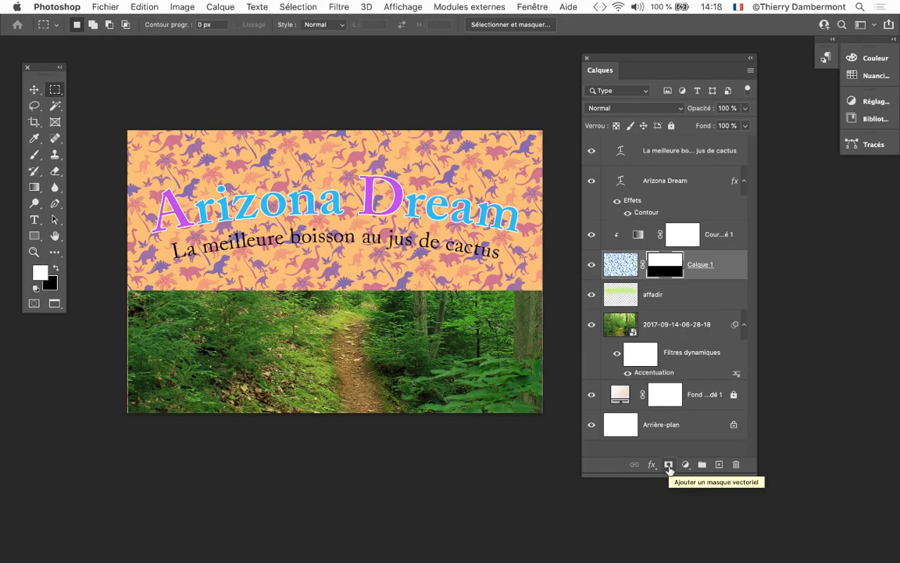
pyautogui.press('super+z')
# - Transform the selection so that its sides extend slightly beyond the left and right edges of the image
pyautogui.click(298, 6)
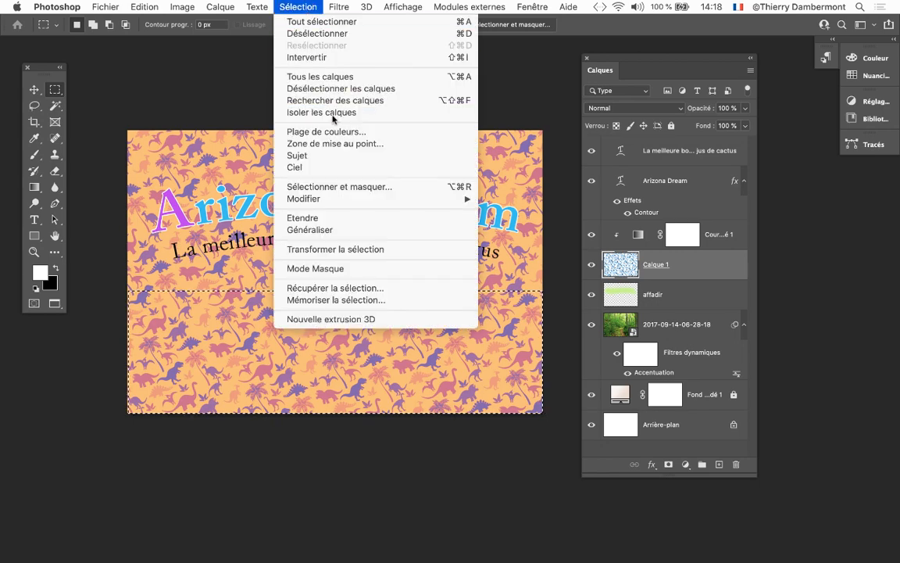
pyautogui.click(524, 448)
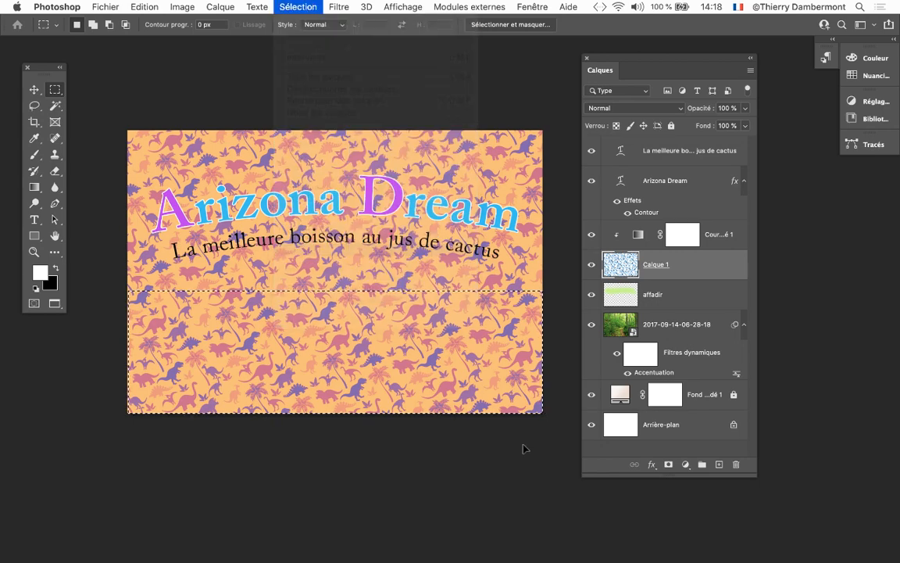
pyautogui.press('super+t')
pyautogui.moveTo(540, 415); pyautogui.dragTo(551, 415)
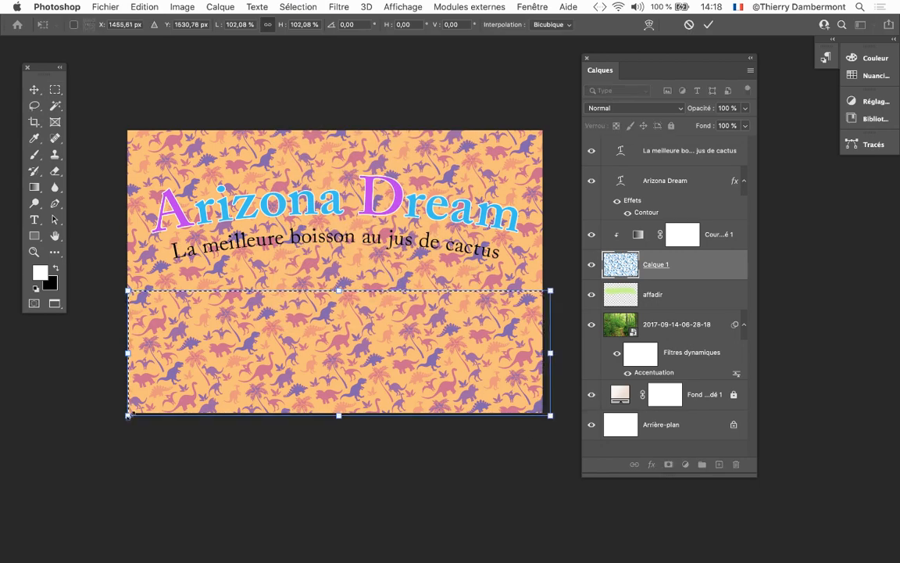
pyautogui.moveTo(128, 415); pyautogui.dragTo(115, 412)
pyautogui.click(708, 24)
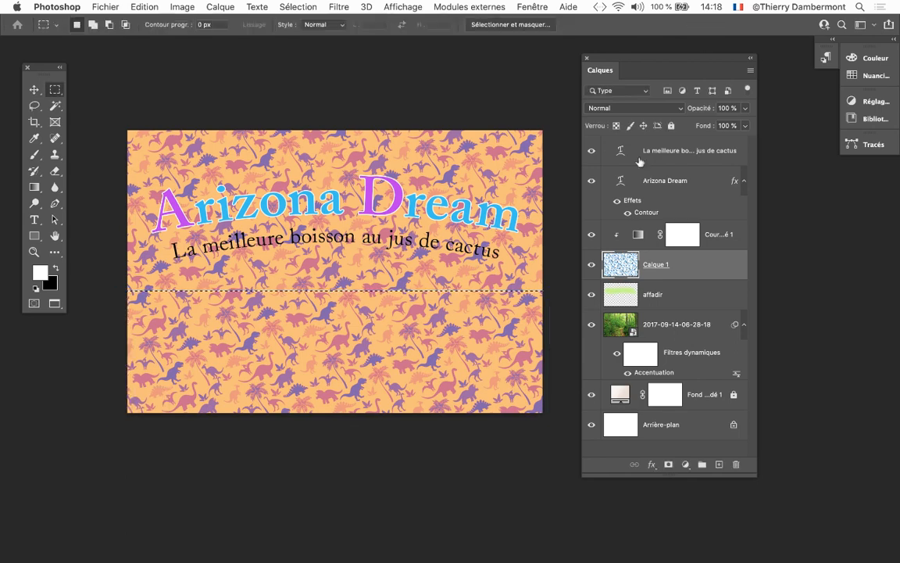
# - Add a layer mask to Calque 1 from the selection and invert it so the pattern shows only in the upper part
pyautogui.click(668, 464)
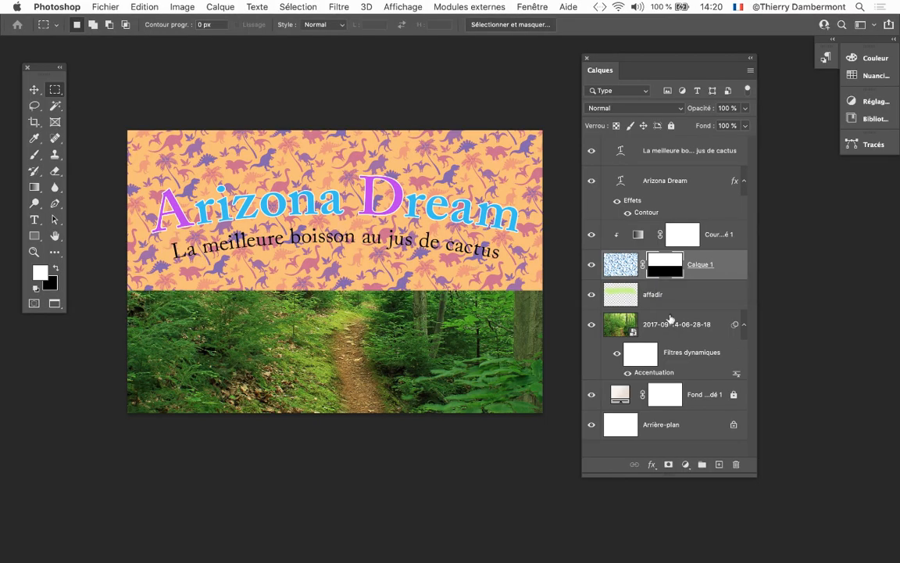
pyautogui.press('super+z')
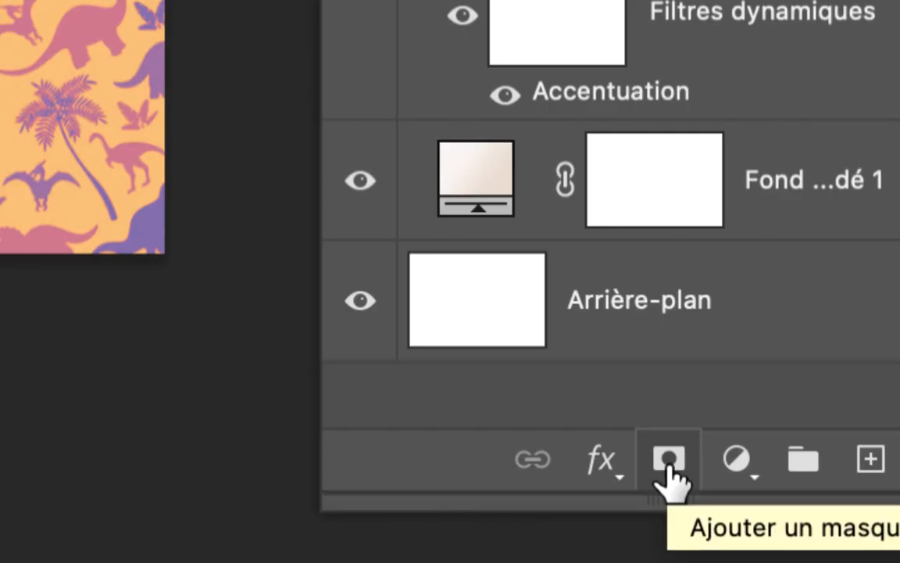
pyautogui.click(668, 467)
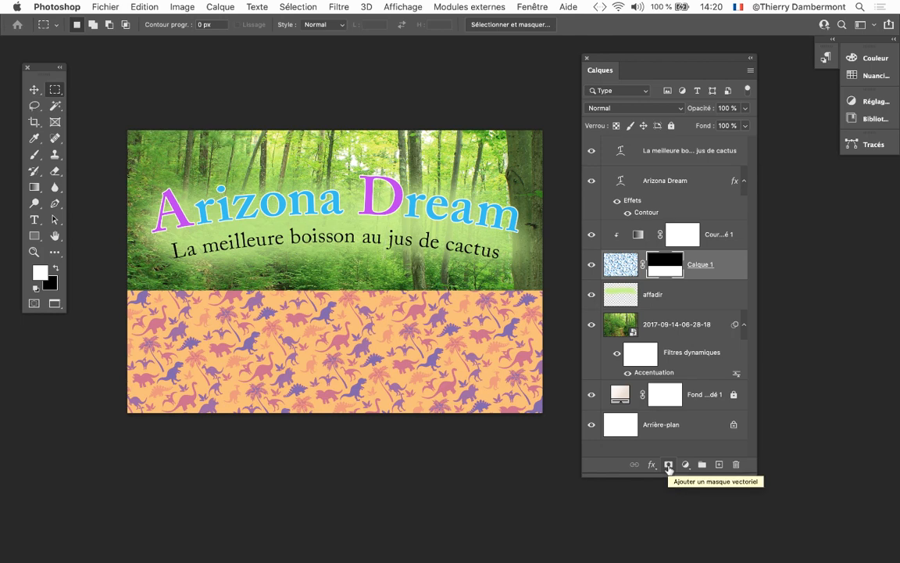
pyautogui.press('super+i')
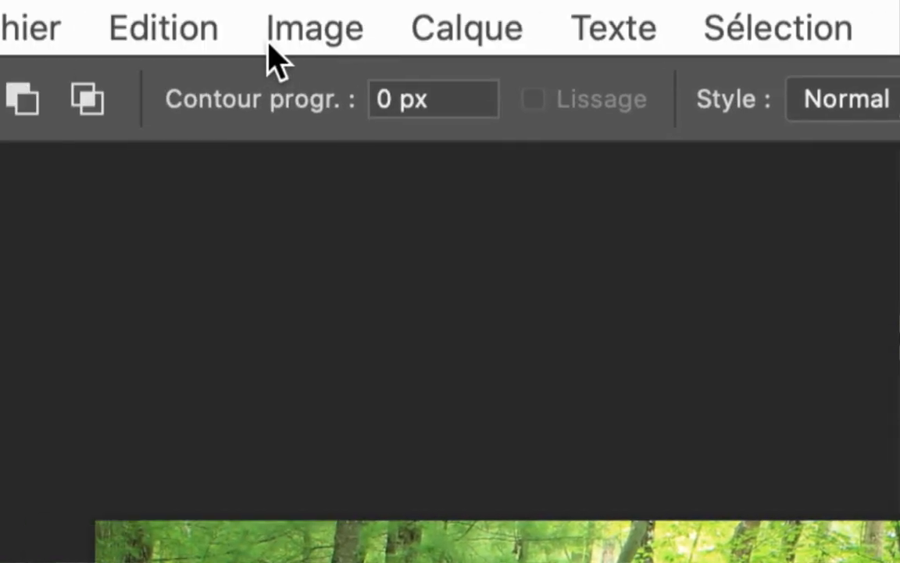
pyautogui.click(248, 34)
pyautogui.click(254, 44)
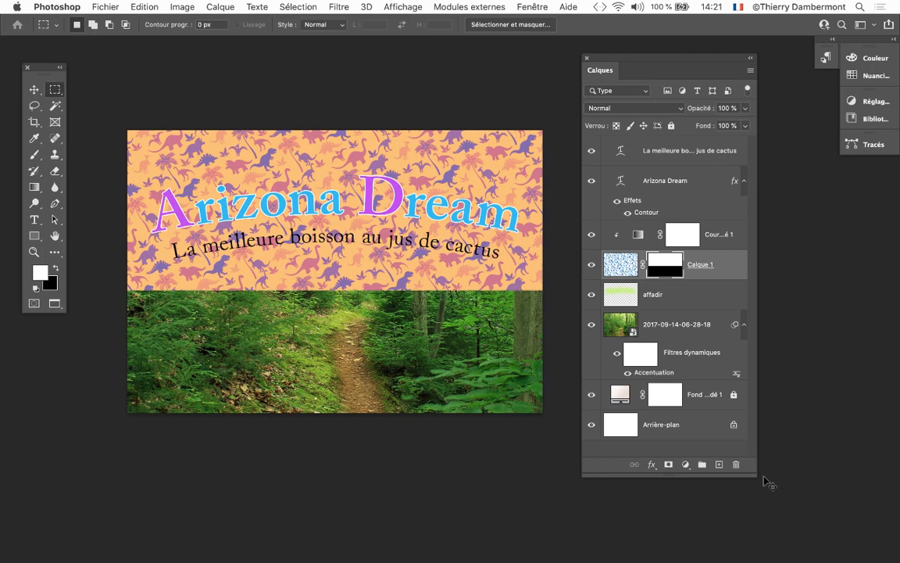
# - Release the gradient map adjustment layer from Calque 1, widen the Layers panel, and clip the adjustment to Calque 1 again
pyautogui.moveTo(715, 281); pyautogui.dragTo(684, 239)
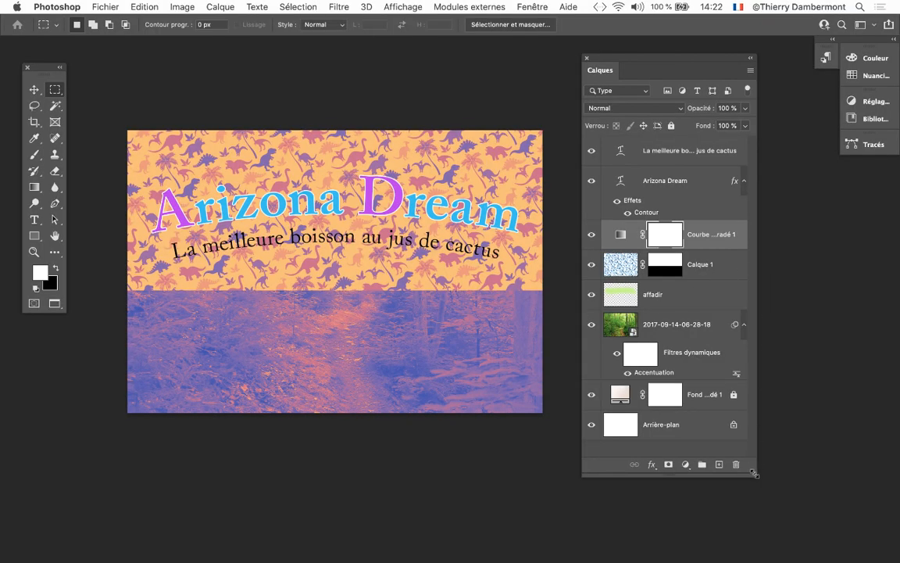
pyautogui.moveTo(755, 473); pyautogui.dragTo(834, 373)
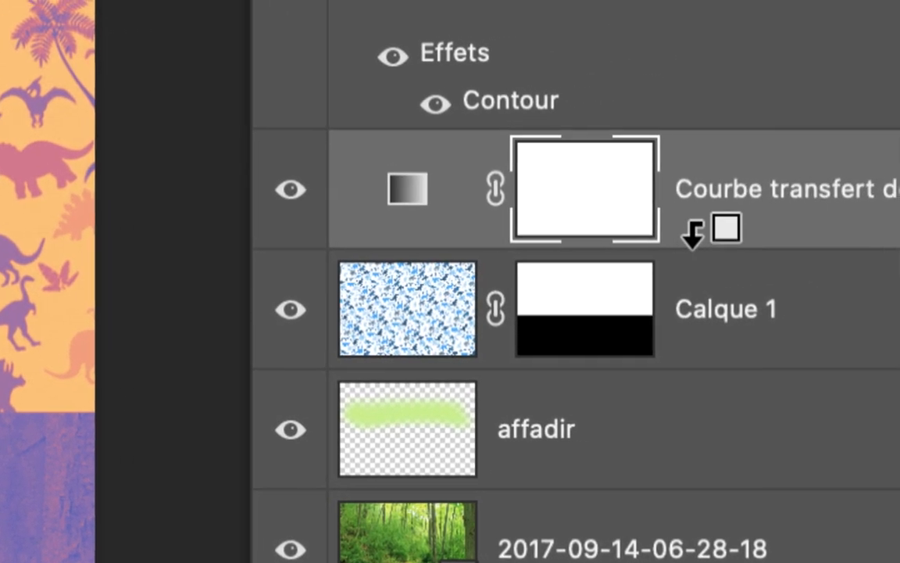
pyautogui.keyDown('alt'); pyautogui.click(692, 231); pyautogui.keyUp('alt')
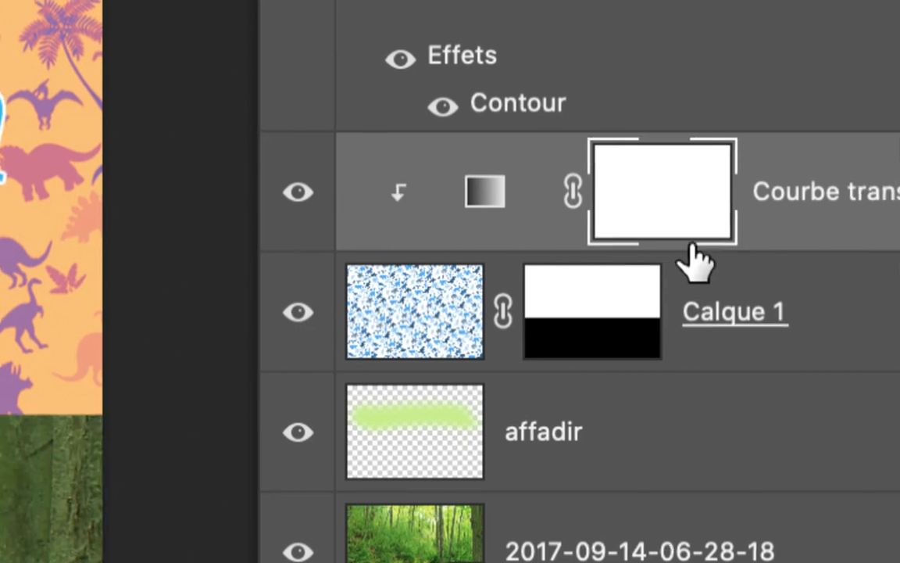